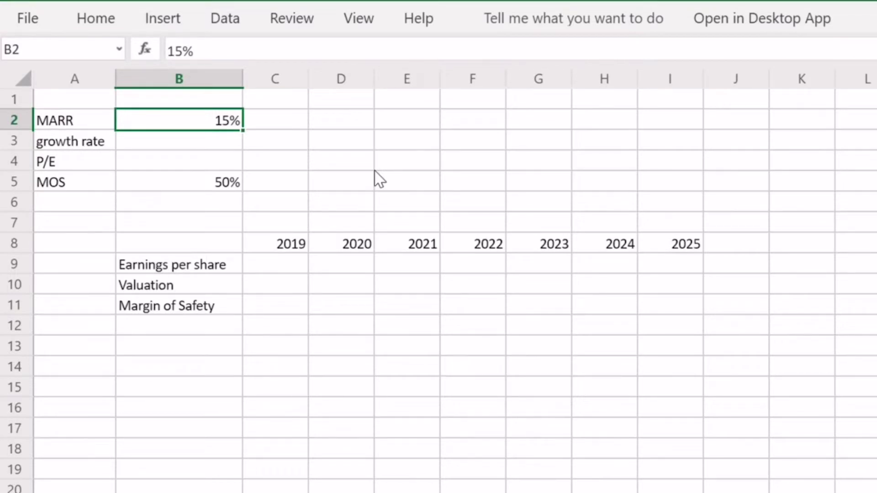
{"action": "key", "text": "Down"}
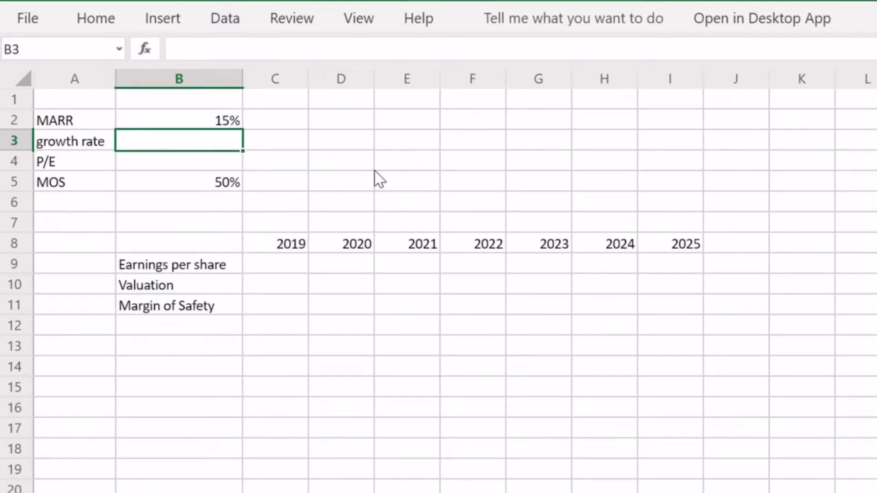
{"action": "left_click", "coordinate": [279, 244]}
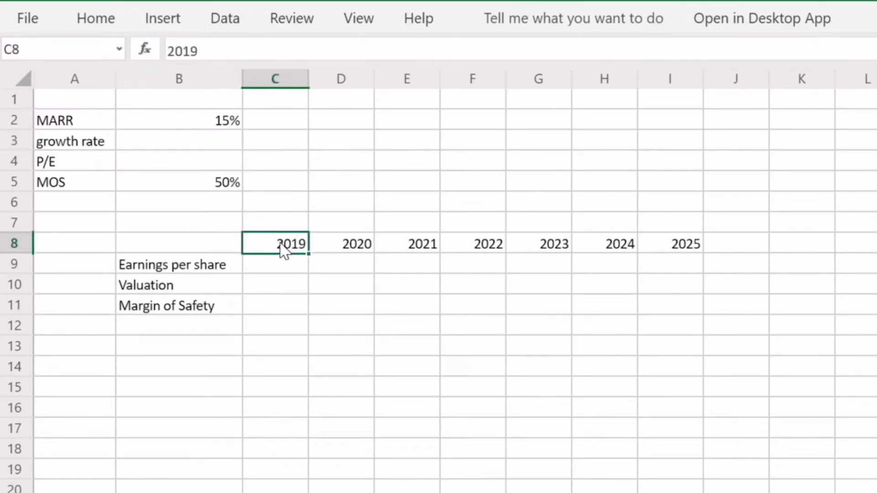
{"action": "left_click_drag", "start_coordinate": [283, 249], "coordinate": [675, 249]}
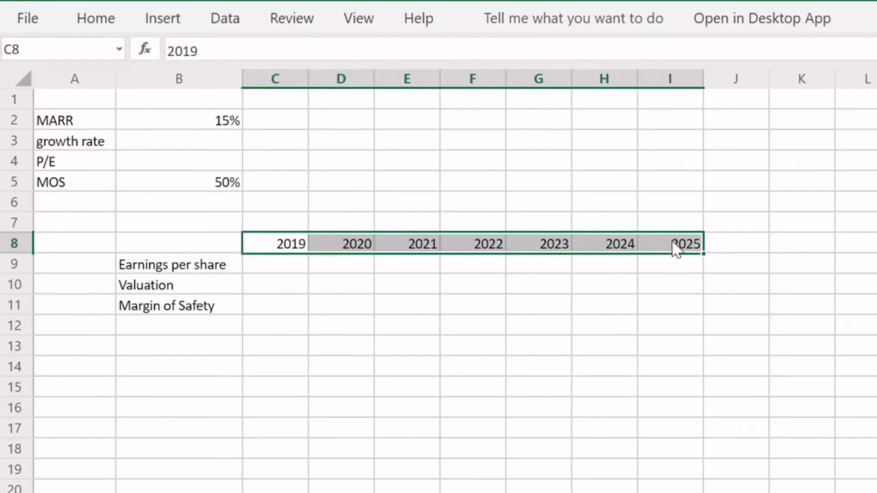
{"action": "left_click", "coordinate": [672, 248]}
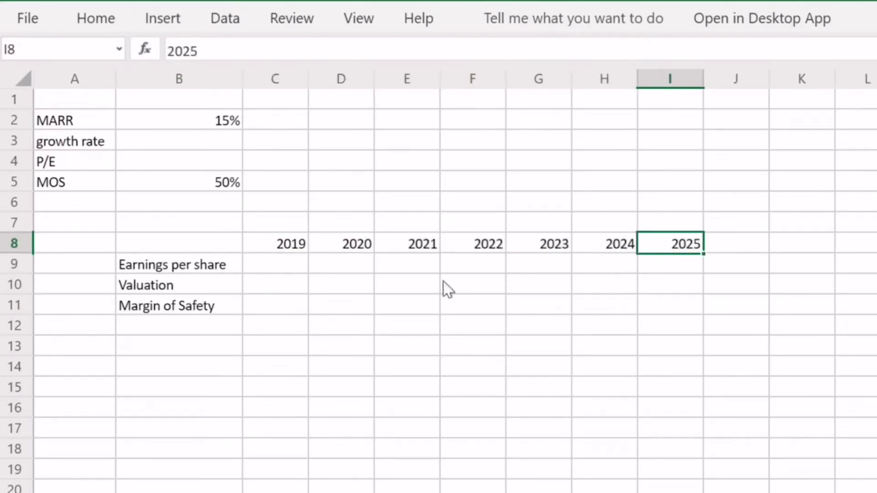
- Enter a growth rate of 15% in cell B3
{"action": "left_click", "coordinate": [195, 149]}
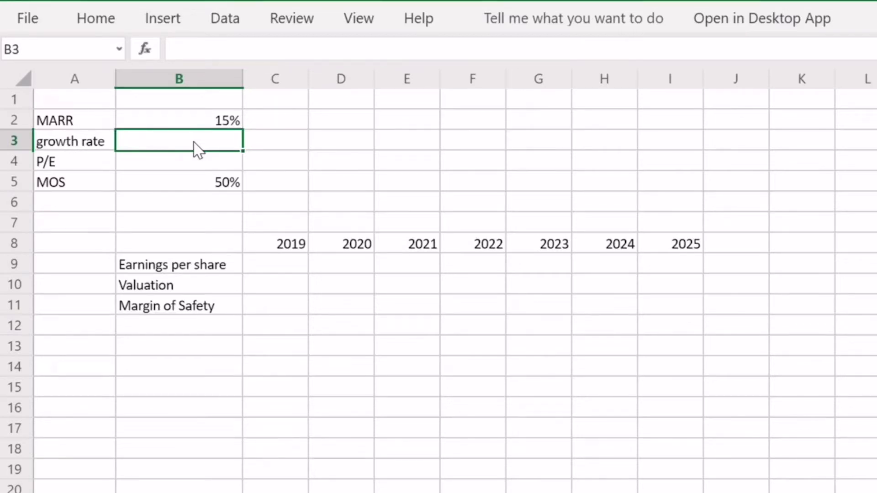
{"action": "type", "text": "15%"}
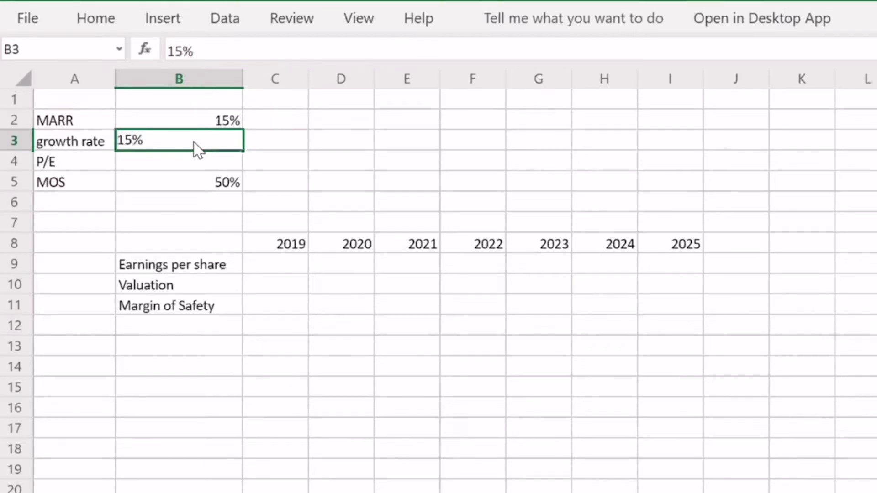
{"action": "key", "text": "Return"}
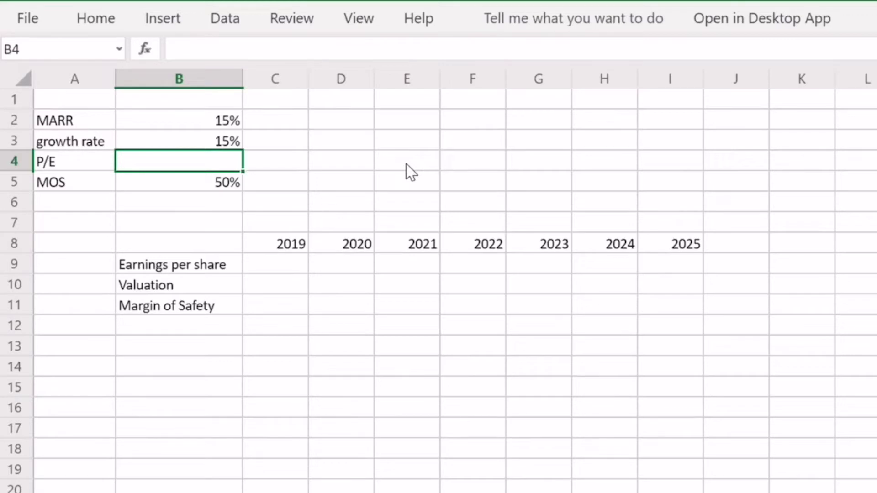
- Calculate the P/E in cell B4 as the growth rate times 200, using the formula =B3*200
{"action": "type", "text": "="}
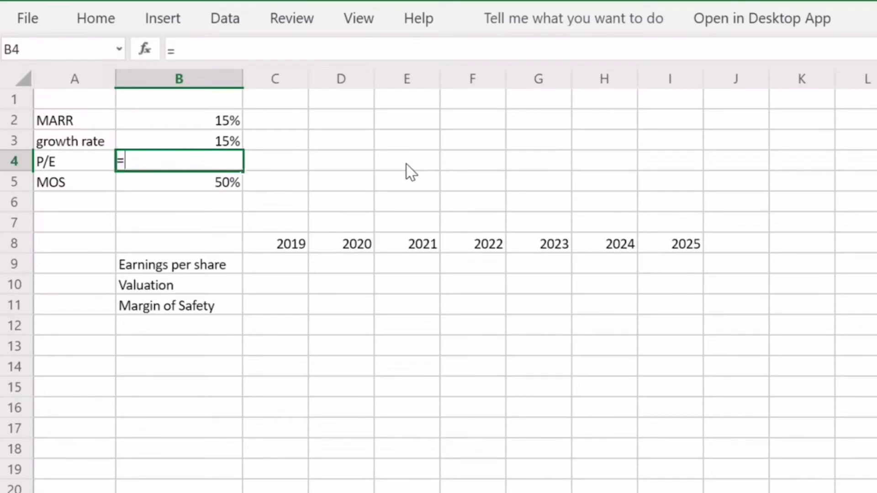
{"action": "left_click", "coordinate": [205, 145]}
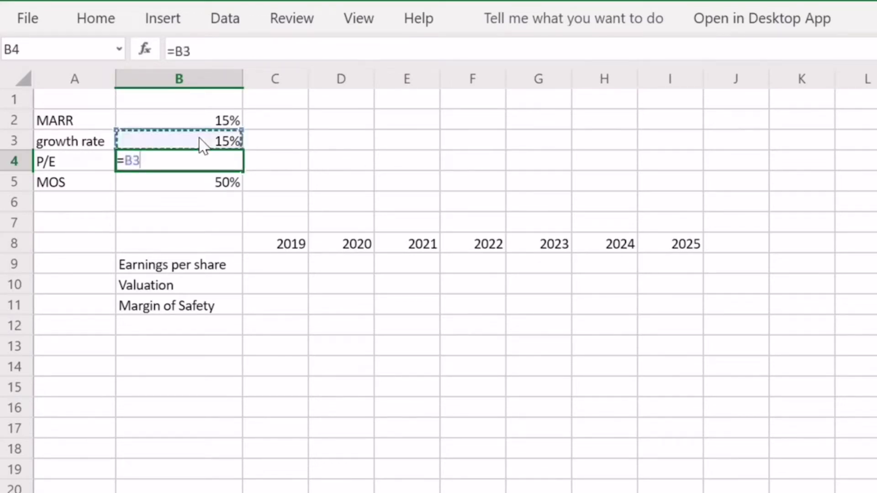
{"action": "type", "text": "*200"}
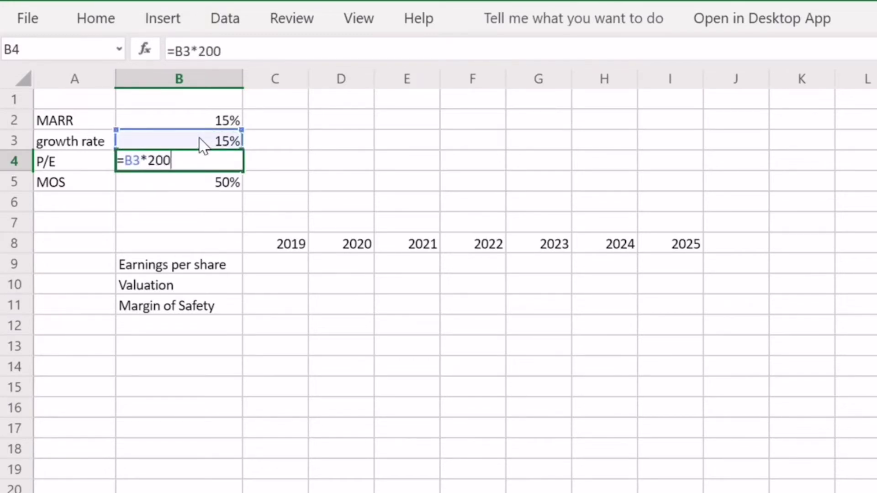
{"action": "key", "text": "Return"}
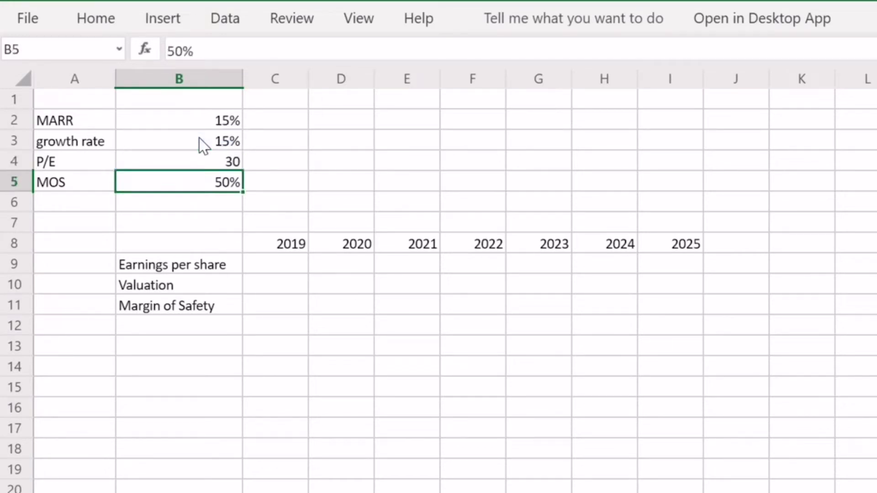
{"action": "left_click", "coordinate": [204, 161]}
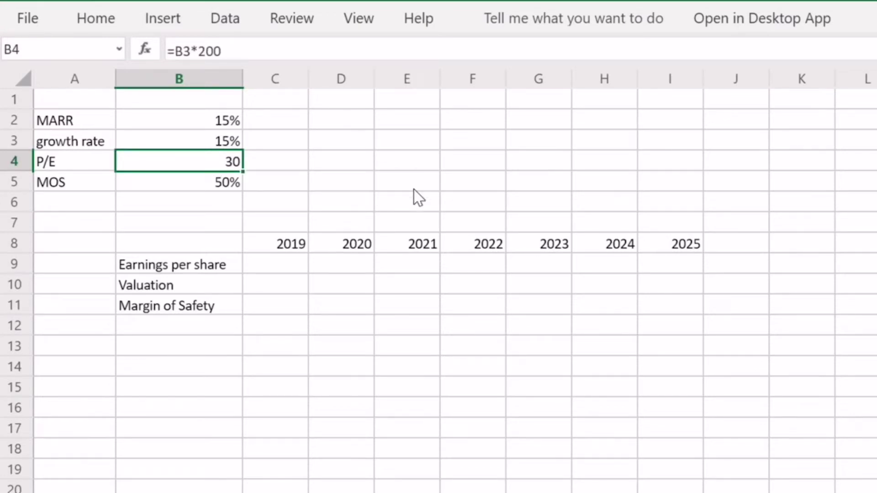
{"action": "left_click", "coordinate": [214, 185]}
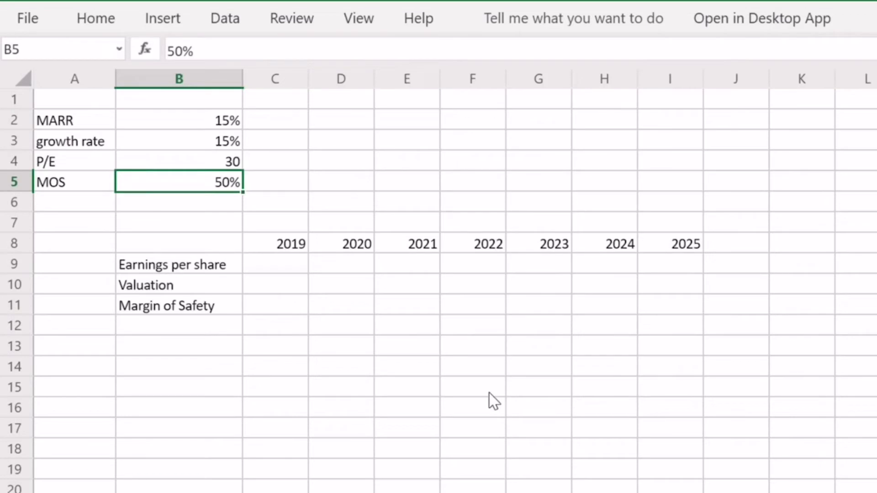
{"action": "left_click", "coordinate": [281, 245]}
{"action": "left_click_drag", "start_coordinate": [281, 245], "coordinate": [695, 241]}
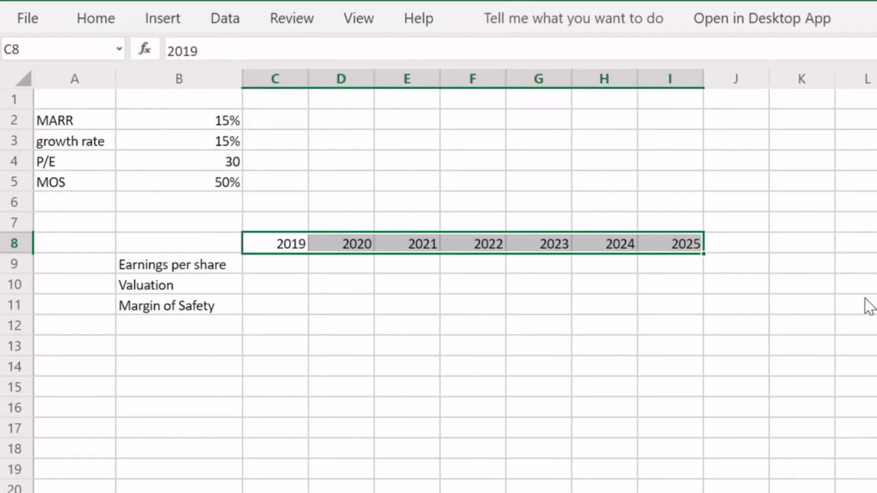
{"action": "left_click", "coordinate": [197, 289]}
{"action": "left_click", "coordinate": [198, 309]}
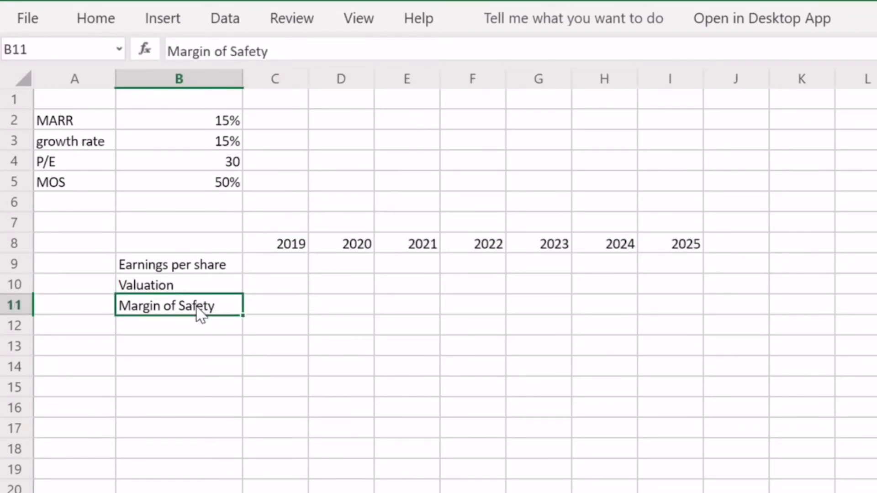
- Enter 2 as the 2025 earnings per share in cell I9
{"action": "left_click", "coordinate": [679, 271]}
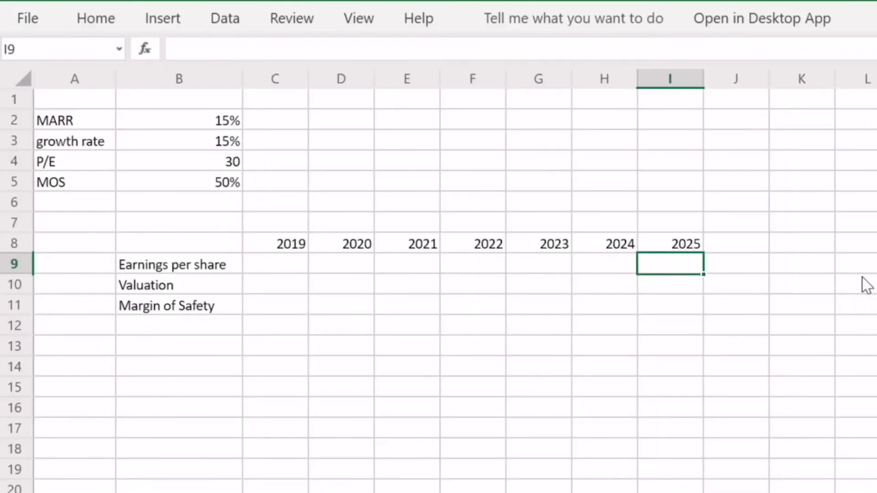
{"action": "type", "text": "2"}
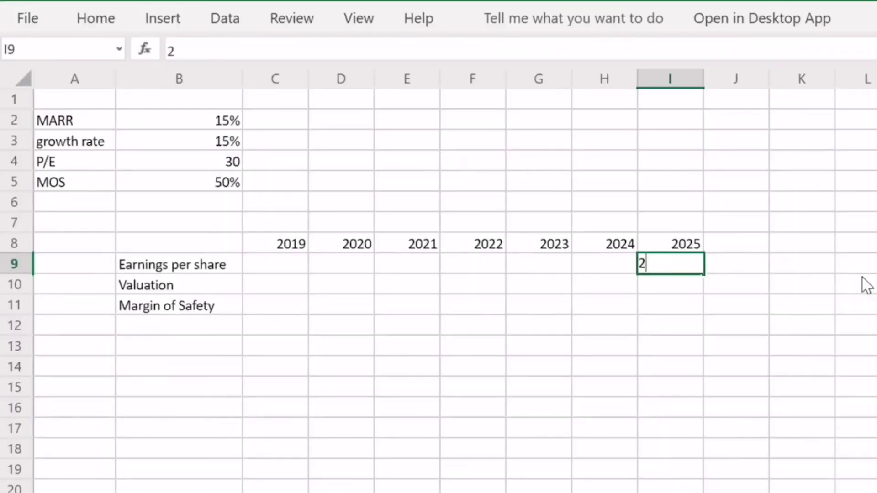
{"action": "key", "text": "Return"}
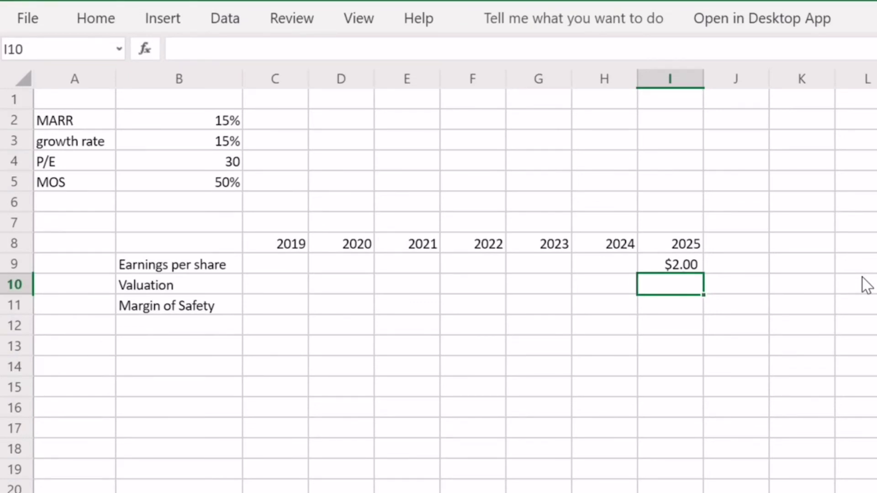
- Calculate the 2025 valuation in cell I10 as earnings per share times P/E, using =I9*B4
{"action": "type", "text": "="}
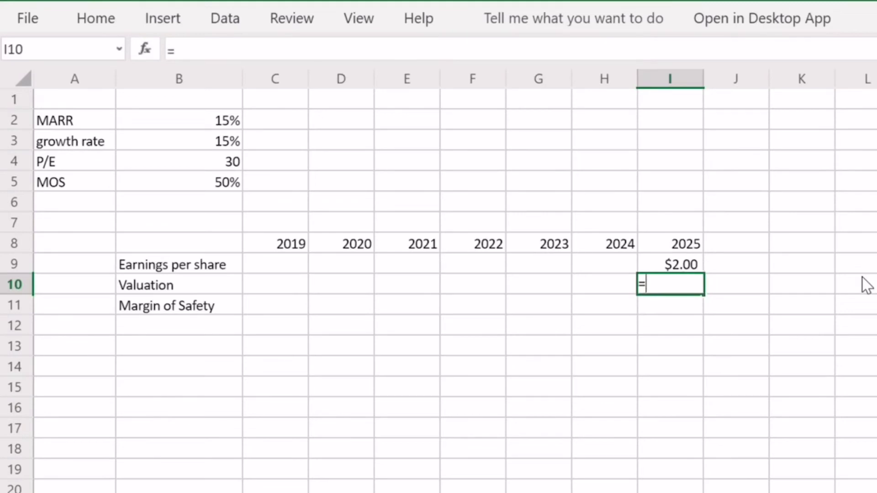
{"action": "left_click", "coordinate": [680, 266]}
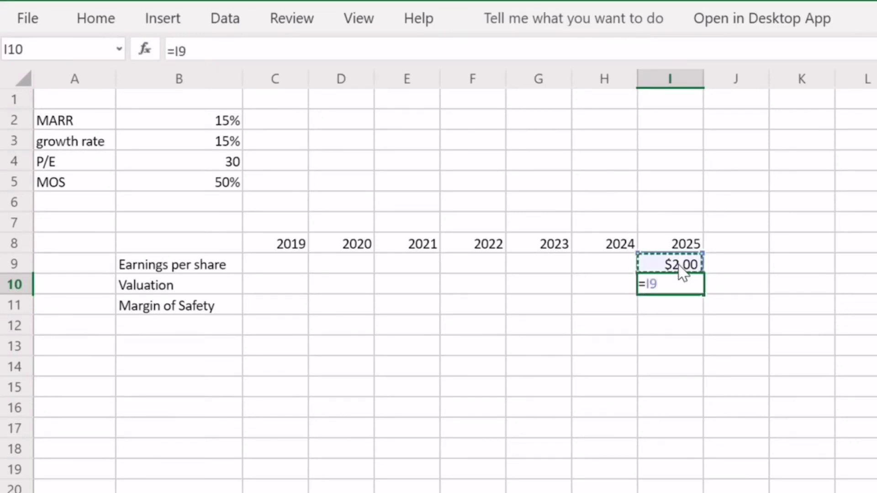
{"action": "type", "text": "*"}
{"action": "left_click", "coordinate": [153, 160]}
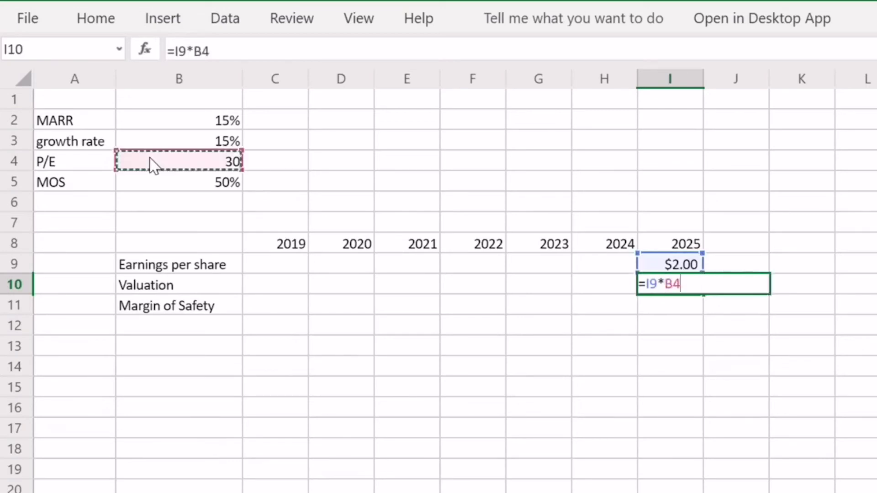
{"action": "key", "text": "Return"}
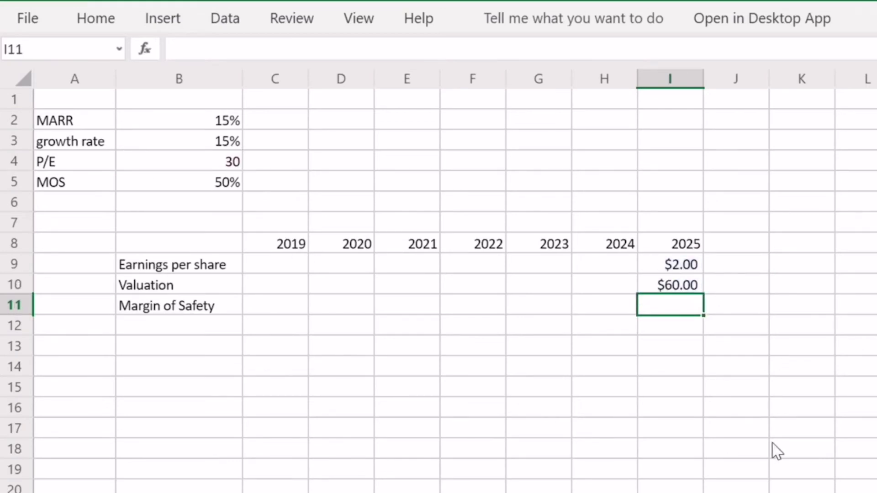
{"action": "left_click", "coordinate": [674, 288]}
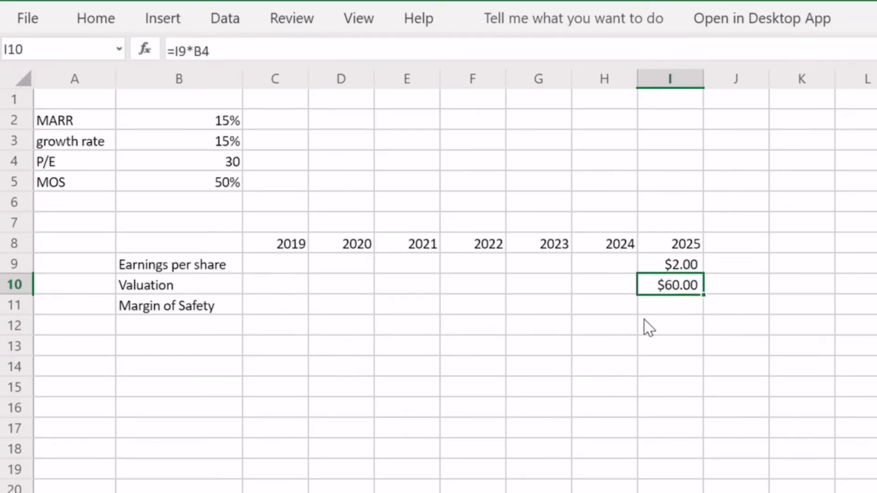
- Discount the 2025 valuation back to 2024 in cell H10 with =I10/(1+$B$2), keeping the MARR reference absolute
{"action": "left_click", "coordinate": [599, 281]}
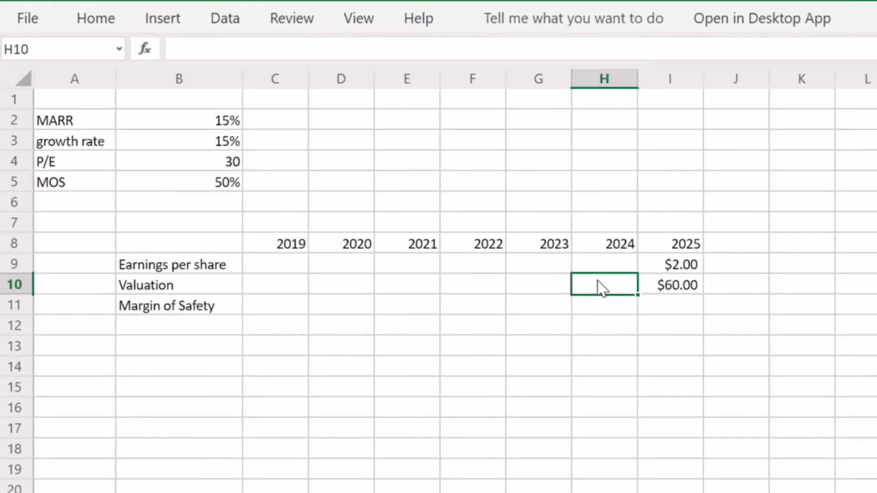
{"action": "type", "text": "="}
{"action": "left_click", "coordinate": [690, 287]}
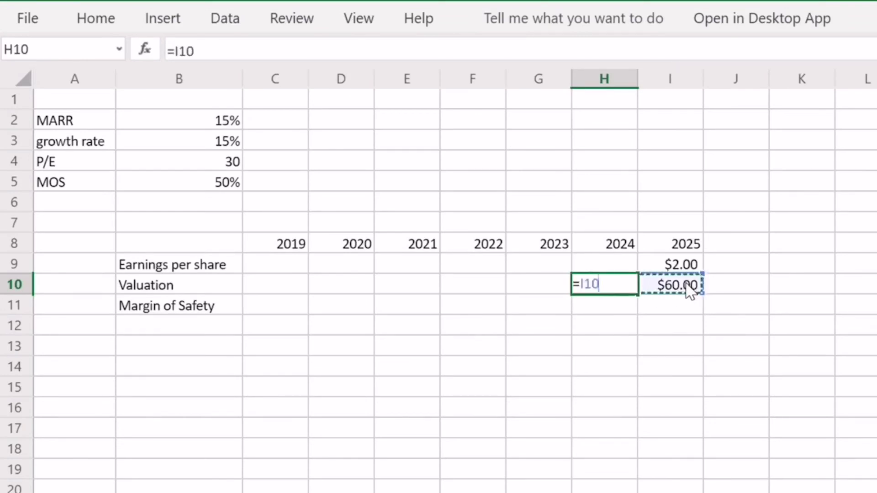
{"action": "type", "text": "/"}
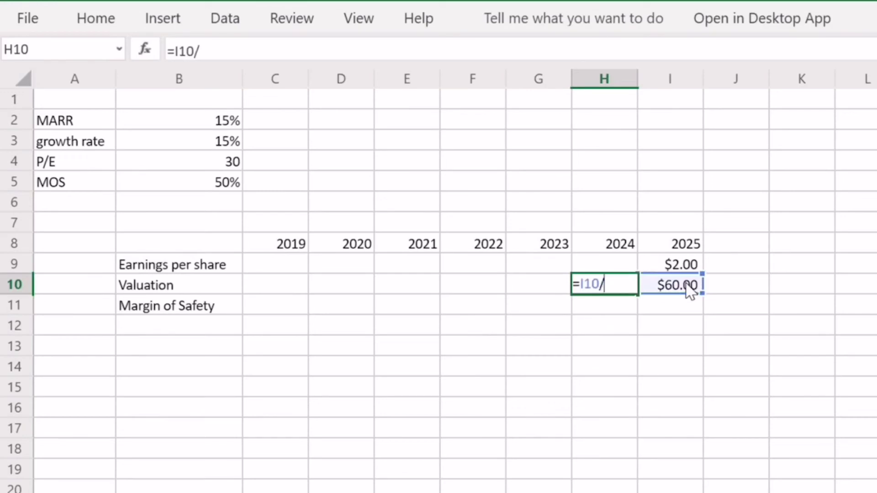
{"action": "type", "text": "(1"}
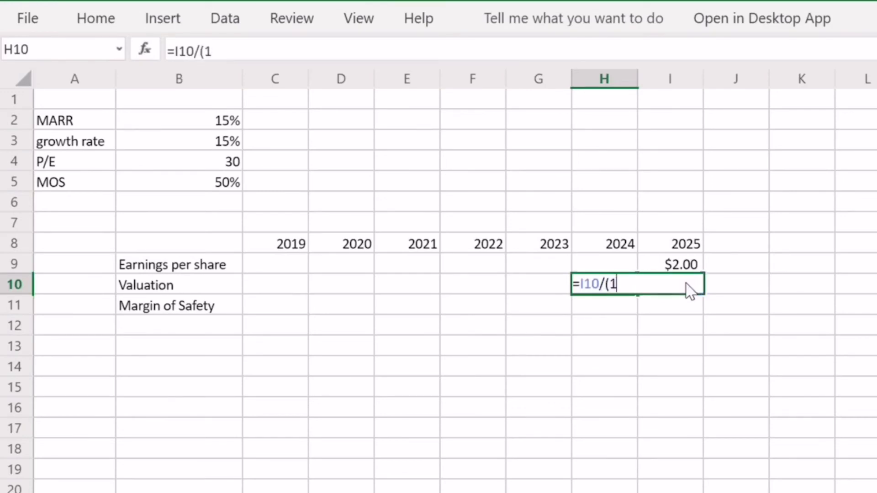
{"action": "type", "text": "+"}
{"action": "left_click", "coordinate": [213, 124]}
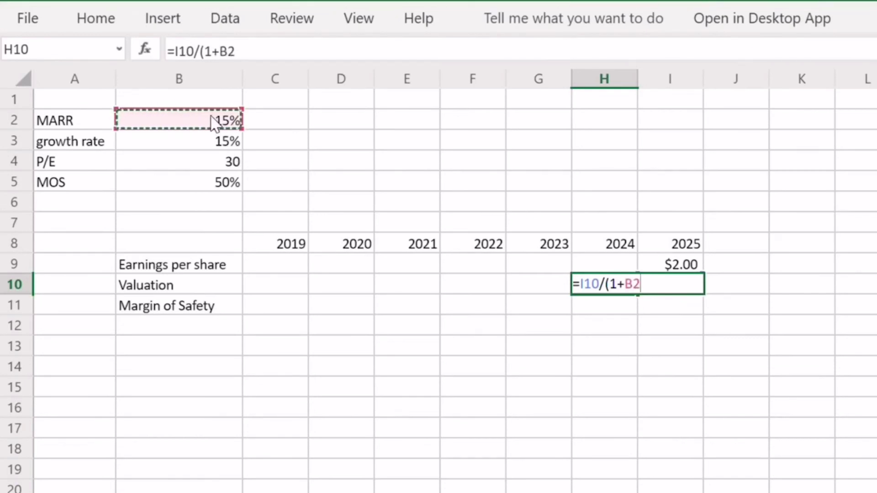
{"action": "key", "text": "F4"}
{"action": "type", "text": ")"}
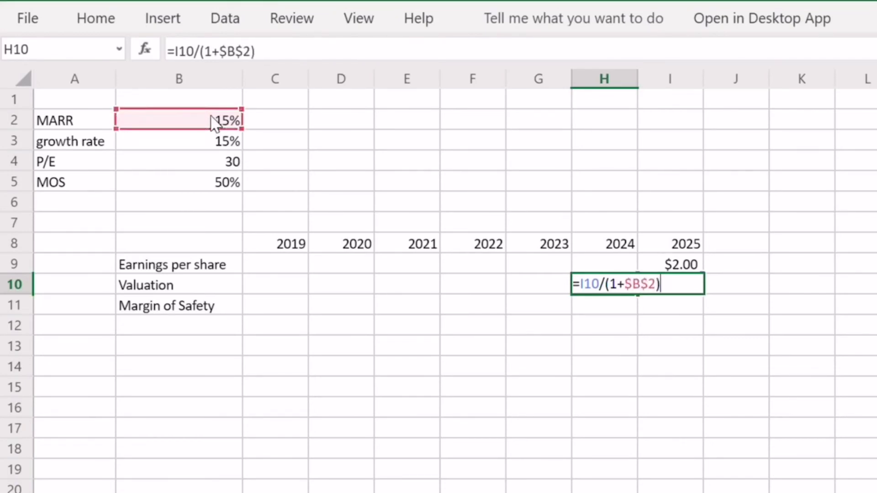
{"action": "key", "text": "Return"}
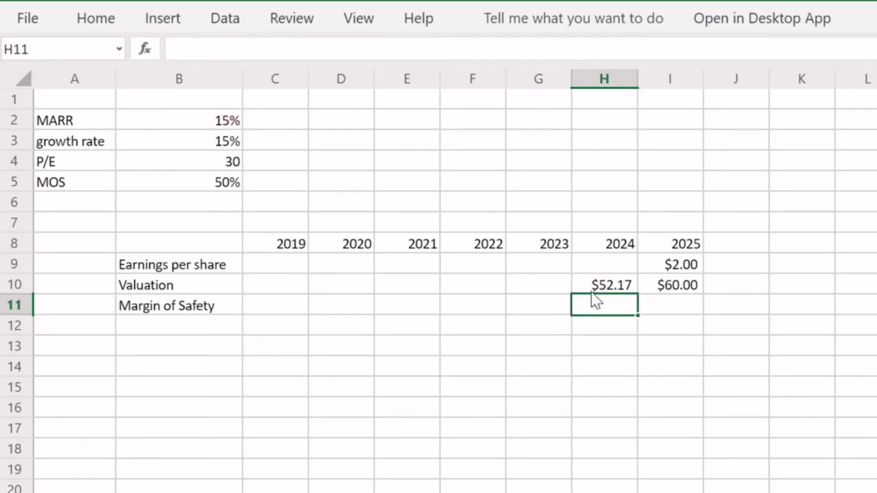
- Fill the 2024 discount formula from H10 back across the Valuation row to 2019 in C10
{"action": "left_click", "coordinate": [606, 284]}
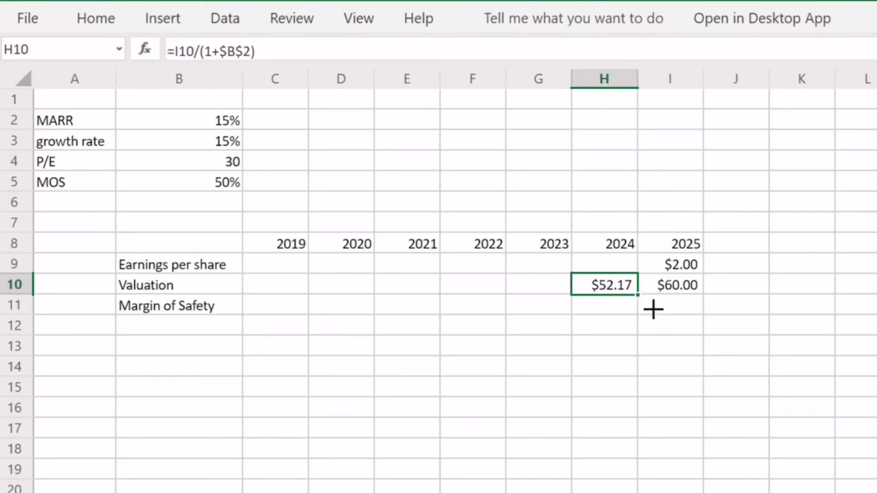
{"action": "left_click_drag", "start_coordinate": [638, 295], "coordinate": [267, 306]}
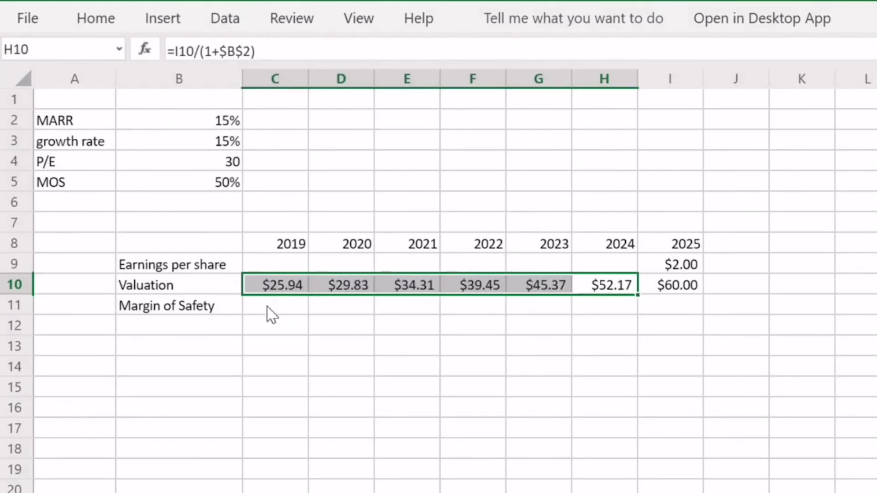
{"action": "left_click", "coordinate": [280, 286]}
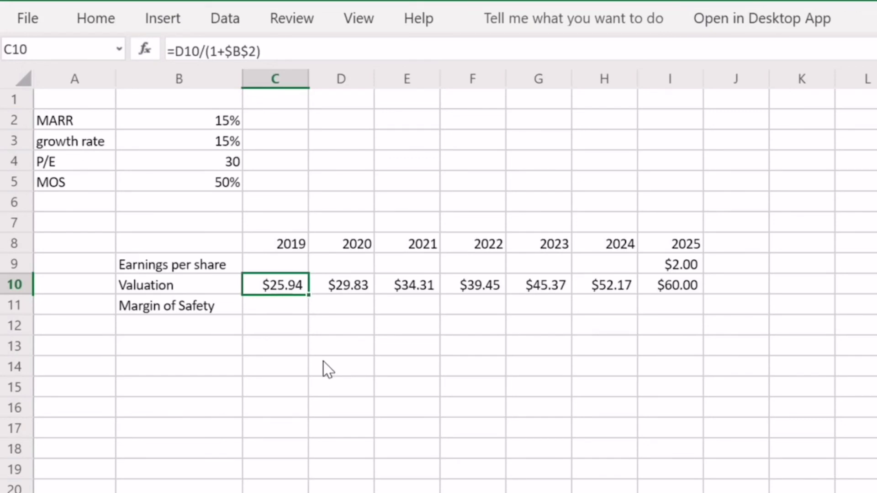
- Calculate the 2019 margin of safety price in cell C11 as valuation times MOS, using =C10*B5
{"action": "key", "text": "Down"}
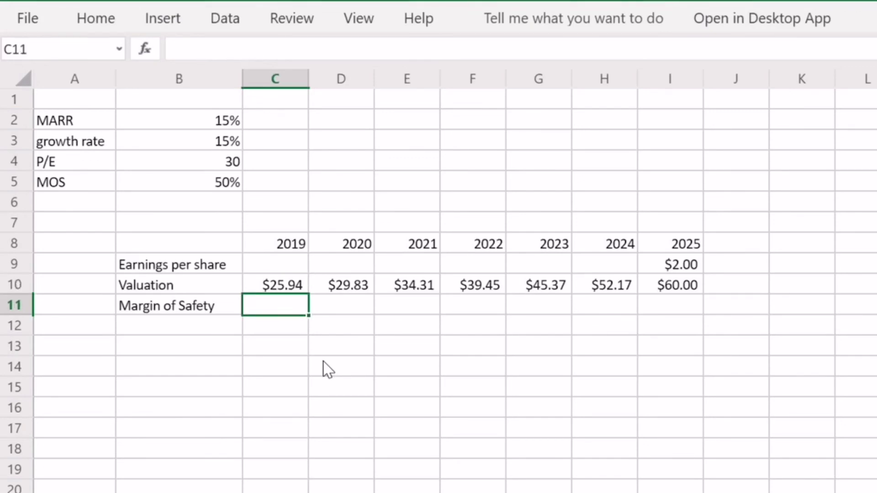
{"action": "type", "text": "="}
{"action": "left_click", "coordinate": [284, 287]}
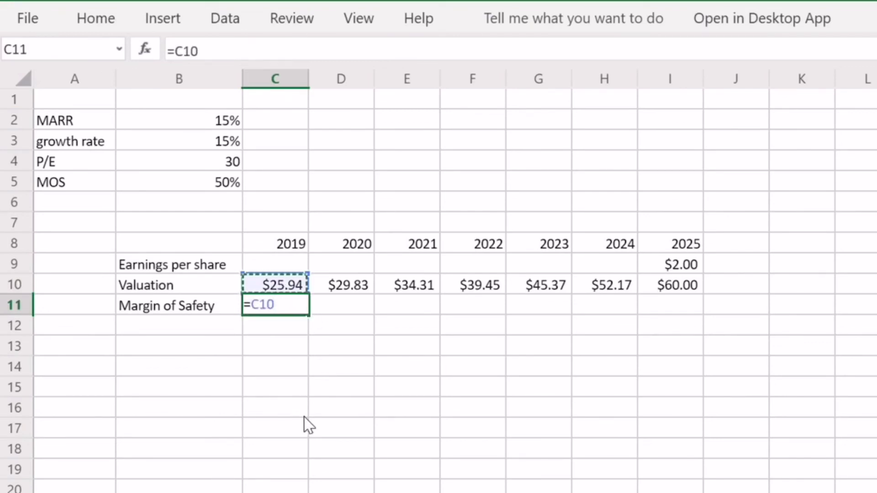
{"action": "type", "text": "*"}
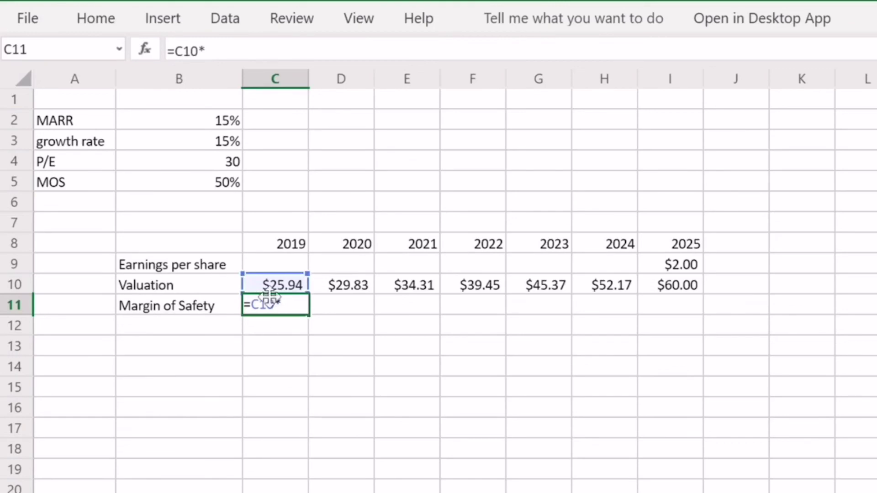
{"action": "left_click", "coordinate": [210, 185]}
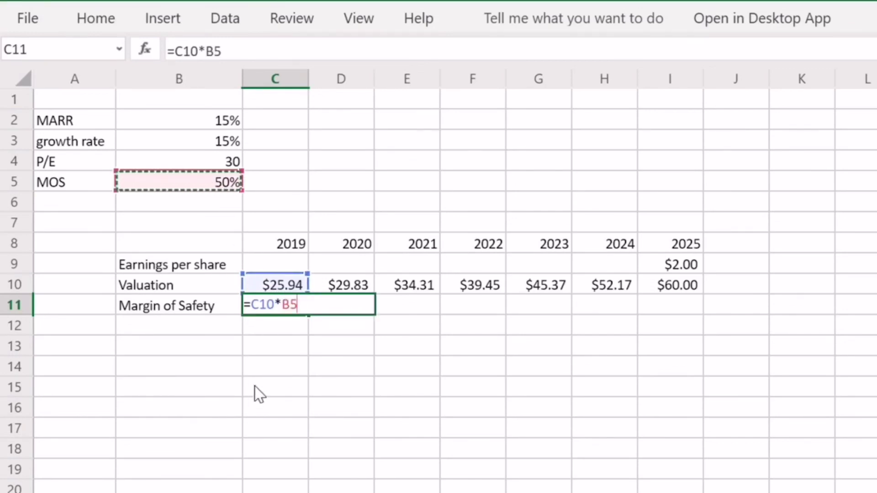
{"action": "key", "text": "Return"}
{"action": "left_click", "coordinate": [294, 306]}
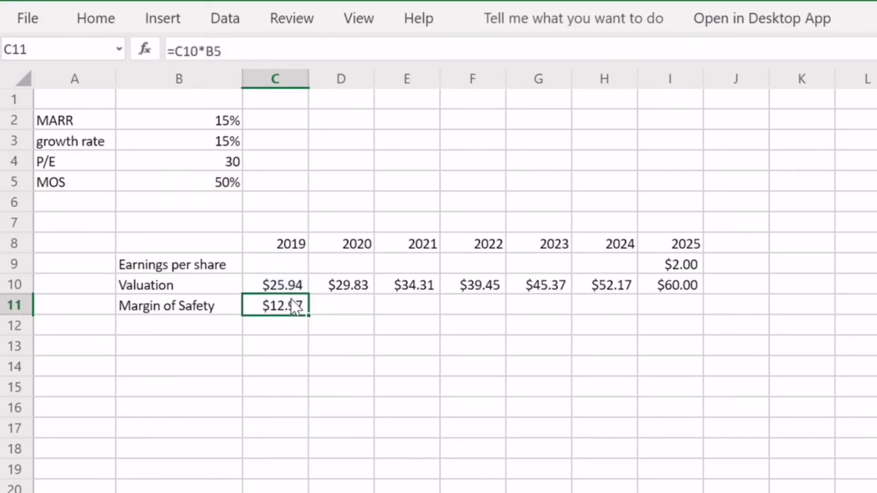